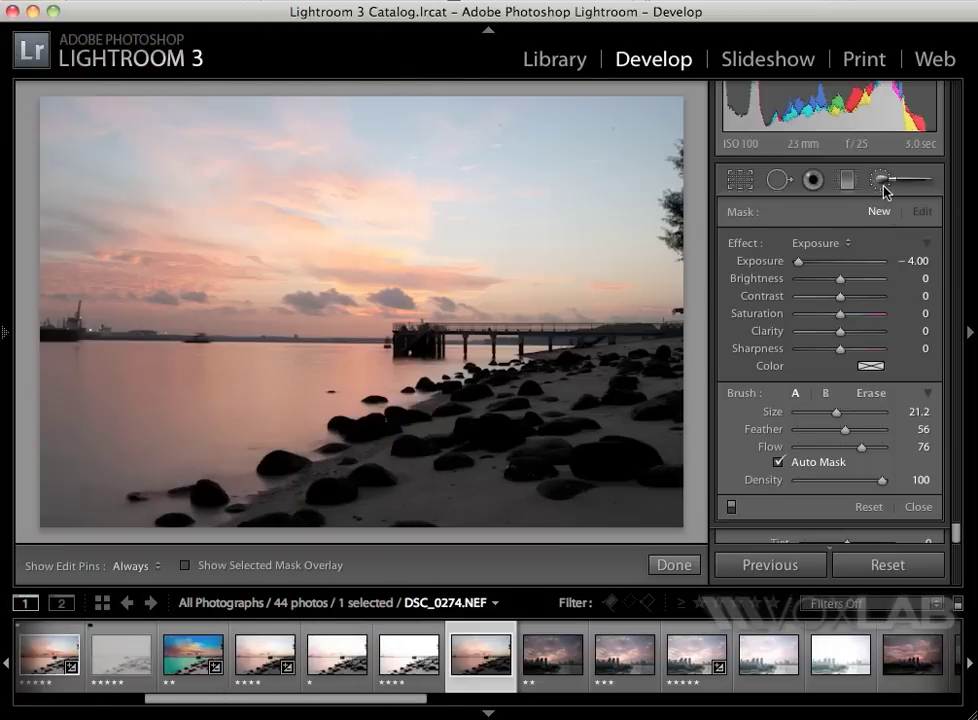
Step: Start a fresh Adjustment Brush at exposure −4.00 with size 31.0 and feather 61
{"action": "left_click", "coordinate": [884, 186]}
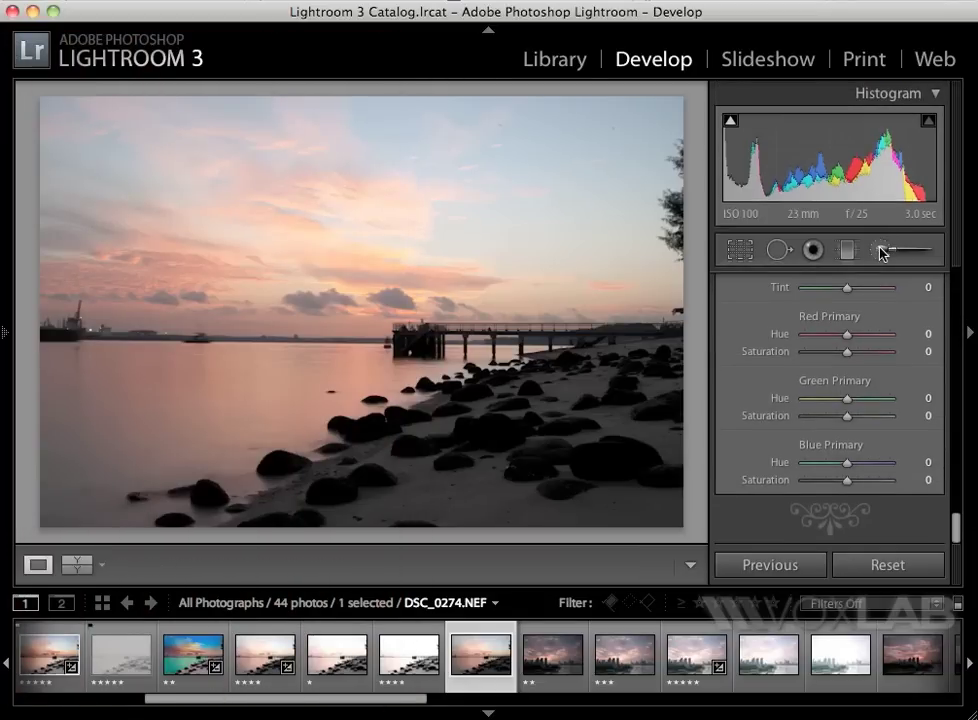
{"action": "left_click", "coordinate": [882, 252]}
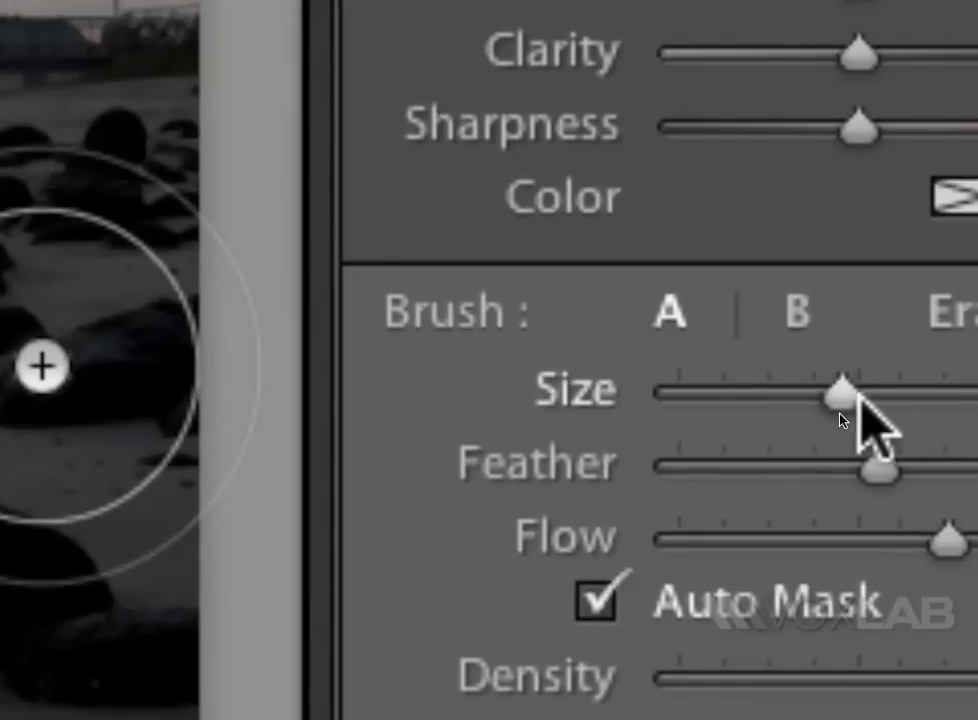
{"action": "left_click_drag", "start_coordinate": [858, 393], "coordinate": [888, 392]}
{"action": "left_click_drag", "start_coordinate": [866, 455], "coordinate": [884, 460]}
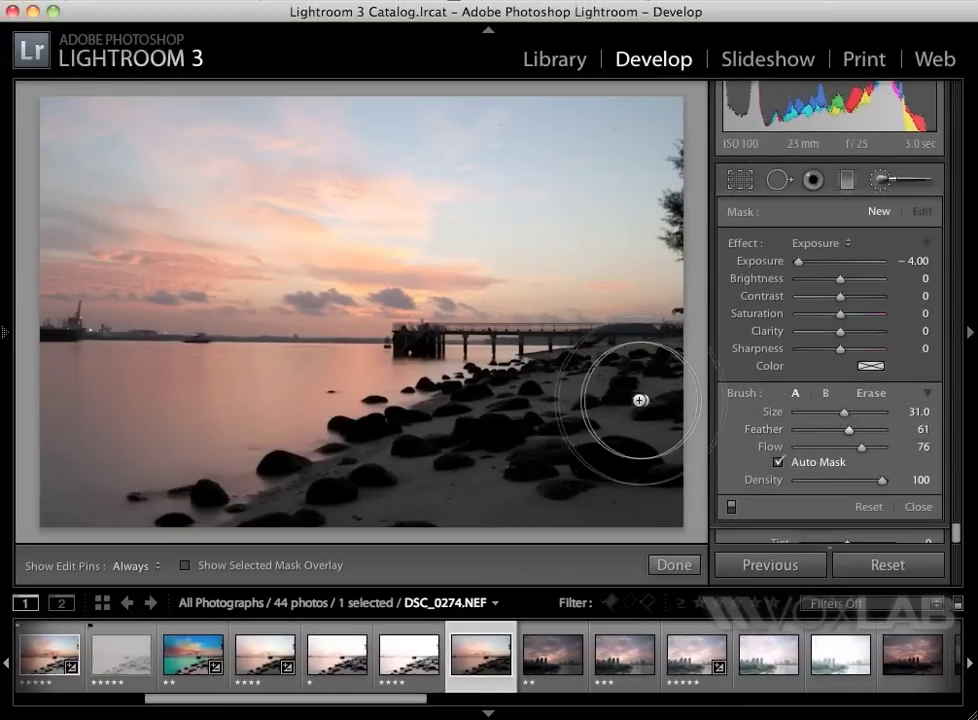
Step: Paint a mask over the beach rocks and sand and raise its exposure to +4.00
{"action": "key", "text": "h"}
{"action": "mouse_move", "coordinate": [634, 428]}
{"action": "left_mouse_down"}
{"action": "mouse_move", "coordinate": [646, 491]}
{"action": "mouse_move", "coordinate": [650, 400]}
{"action": "mouse_move", "coordinate": [666, 404]}
{"action": "mouse_move", "coordinate": [389, 538]}
{"action": "mouse_move", "coordinate": [589, 406]}
{"action": "mouse_move", "coordinate": [485, 470]}
{"action": "mouse_move", "coordinate": [293, 519]}
{"action": "mouse_move", "coordinate": [622, 354]}
{"action": "mouse_move", "coordinate": [351, 520]}
{"action": "mouse_move", "coordinate": [625, 471]}
{"action": "mouse_move", "coordinate": [651, 506]}
{"action": "mouse_move", "coordinate": [530, 524]}
{"action": "mouse_move", "coordinate": [688, 498]}
{"action": "mouse_move", "coordinate": [705, 420]}
{"action": "left_mouse_up"}
{"action": "key", "text": "h"}
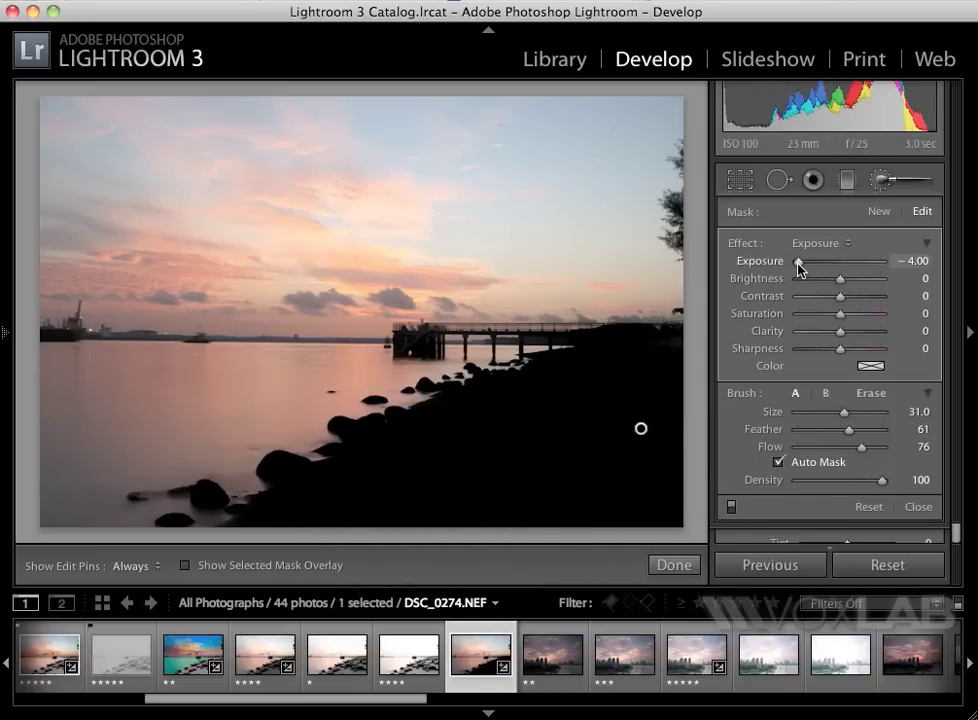
{"action": "left_click_drag", "start_coordinate": [799, 264], "coordinate": [890, 265]}
Step: Toggle Auto Mask off and back on, leaving edge masking enabled
{"action": "key", "text": "alt"}
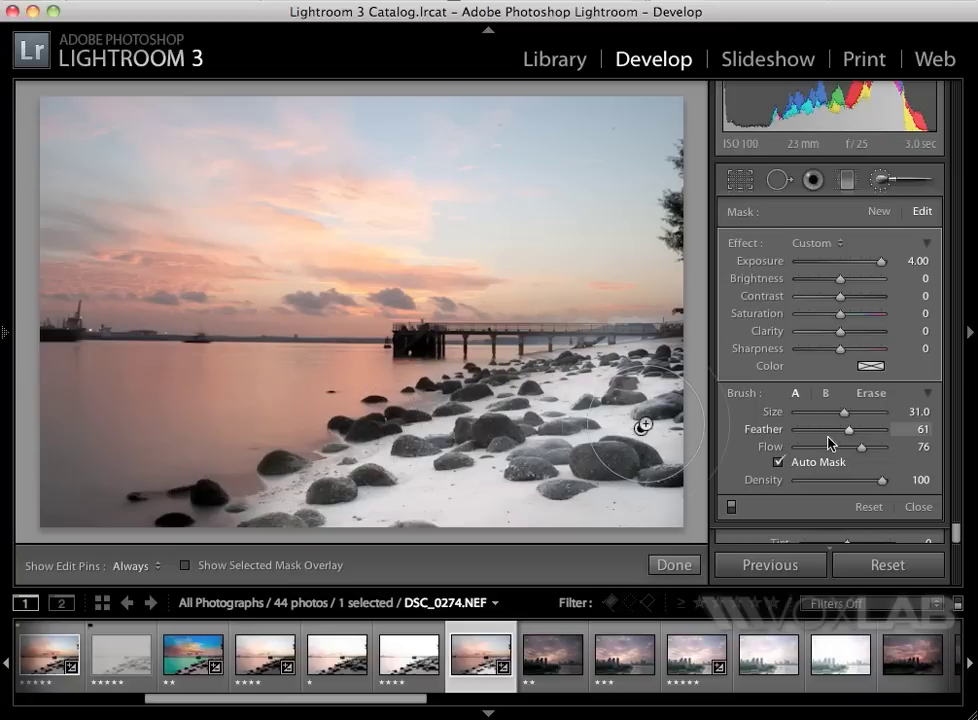
{"action": "left_click", "coordinate": [780, 463]}
{"action": "left_click", "coordinate": [780, 463]}
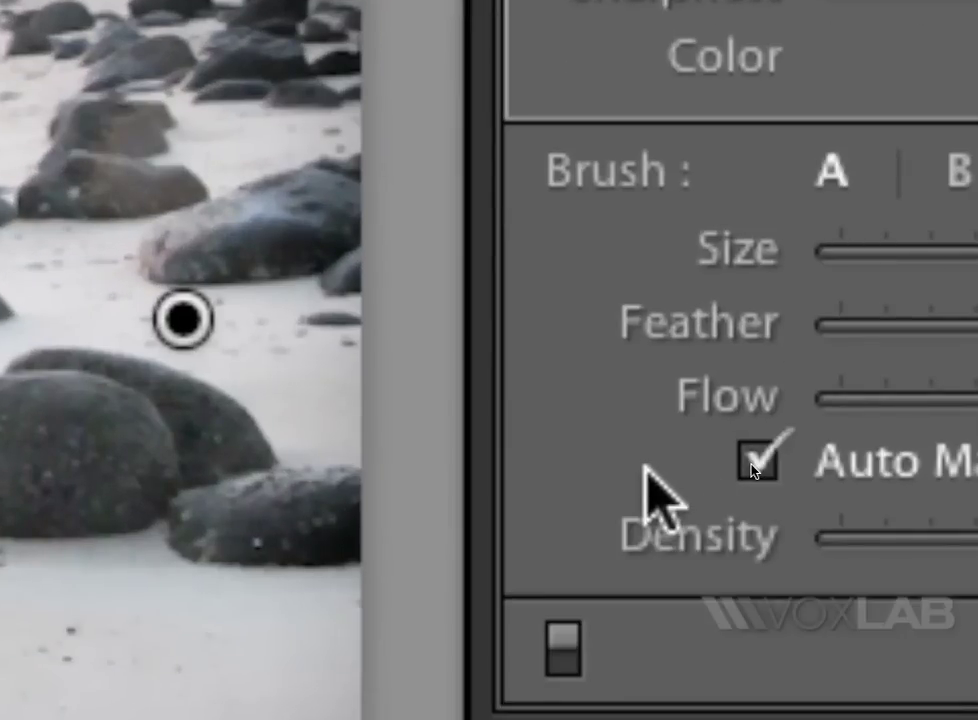
{"action": "left_click", "coordinate": [757, 462]}
{"action": "left_click", "coordinate": [757, 462]}
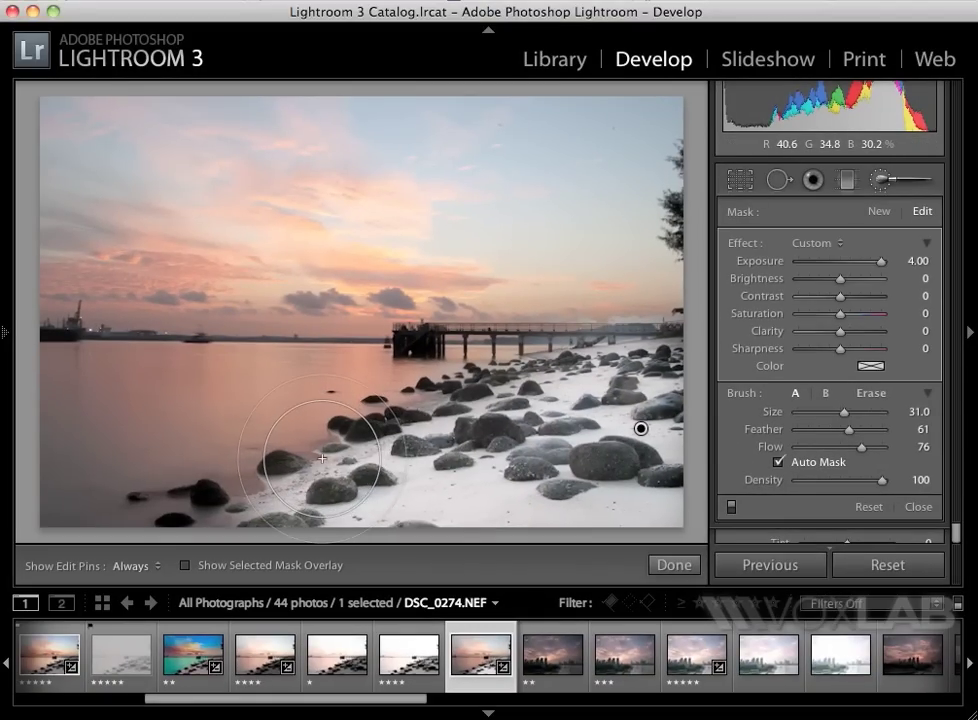
{"action": "key", "text": "alt"}
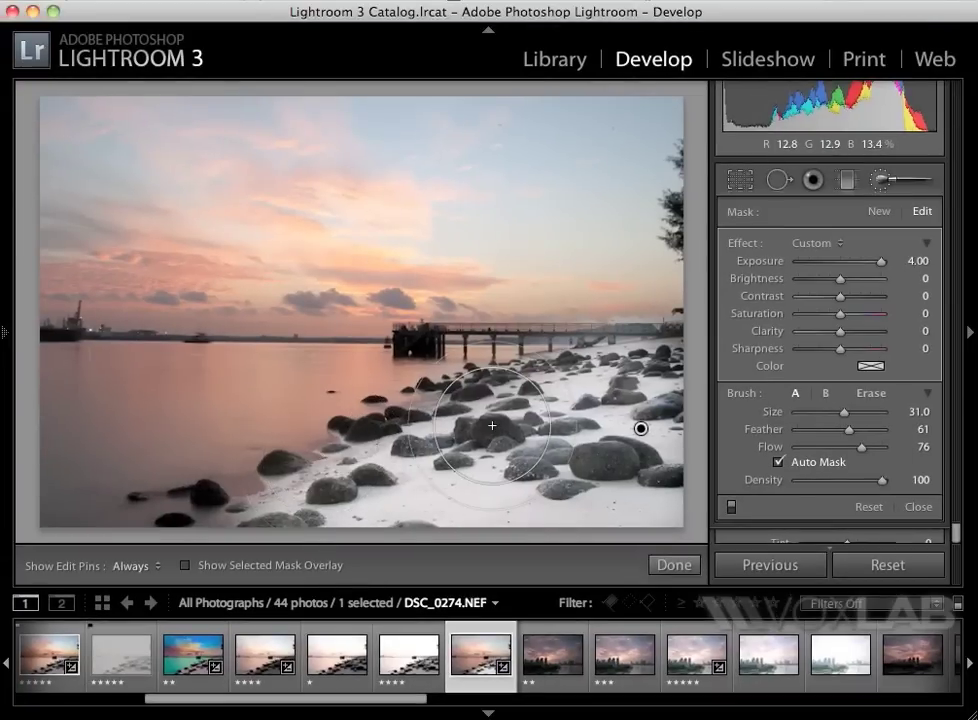
Step: Undo the beach exposure change and brush stroke, then reopen the brush panel
{"action": "key", "text": "super+z"}
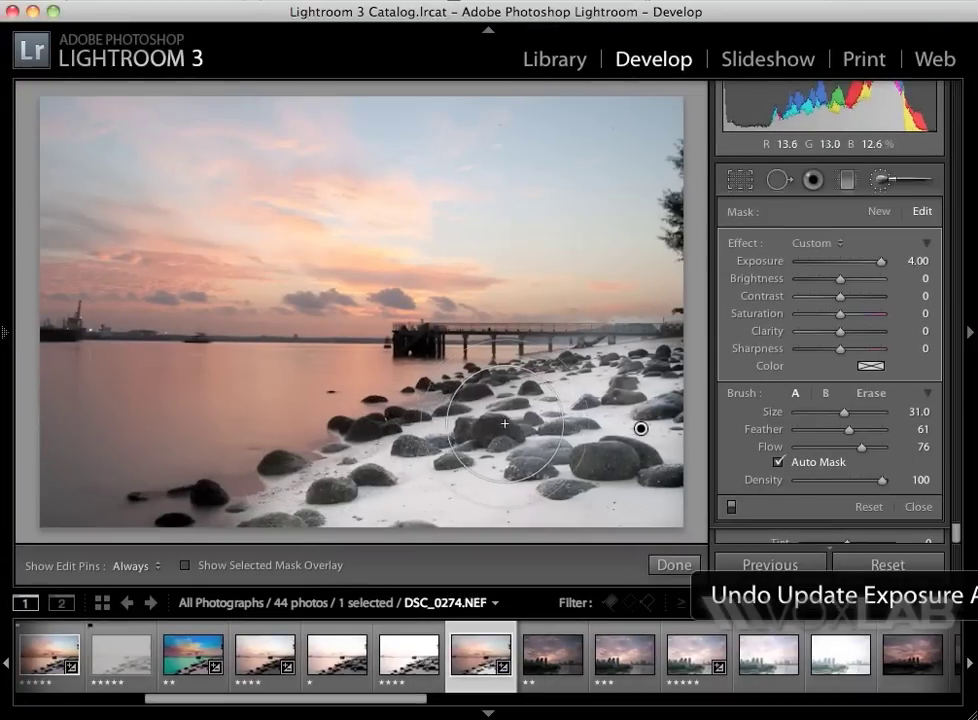
{"action": "key", "text": "super+z"}
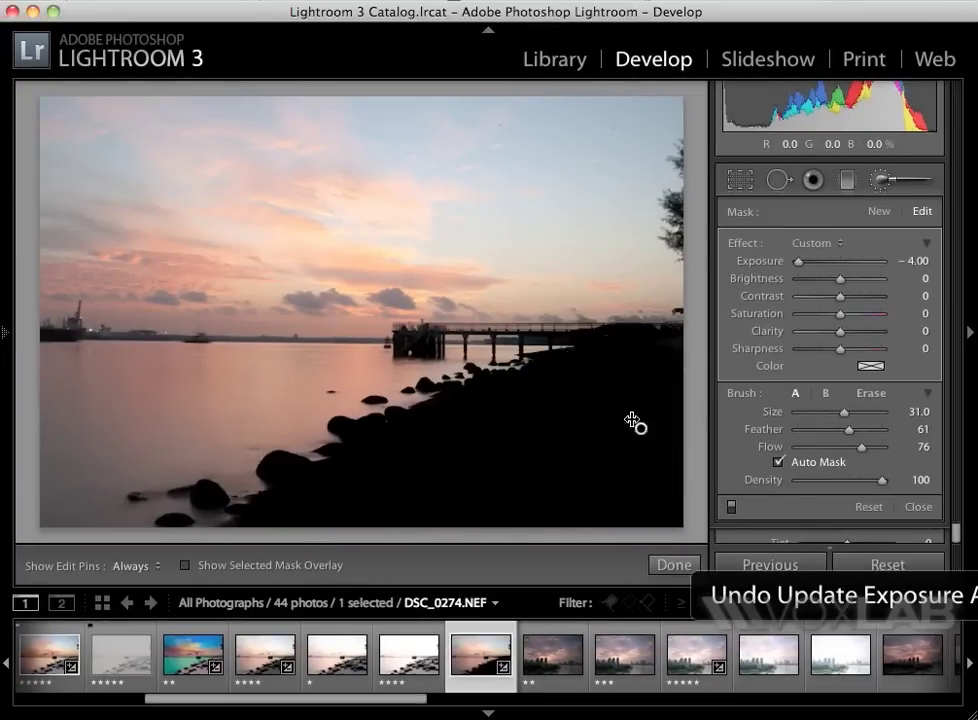
{"action": "key", "text": "super+z"}
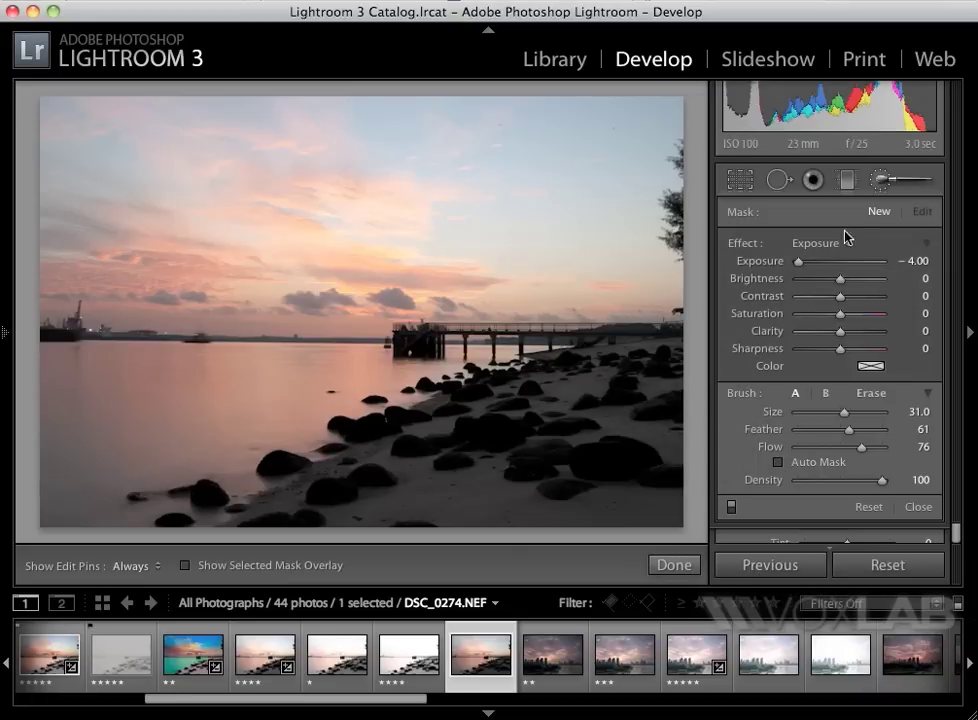
{"action": "left_click", "coordinate": [891, 176]}
{"action": "left_click", "coordinate": [884, 252]}
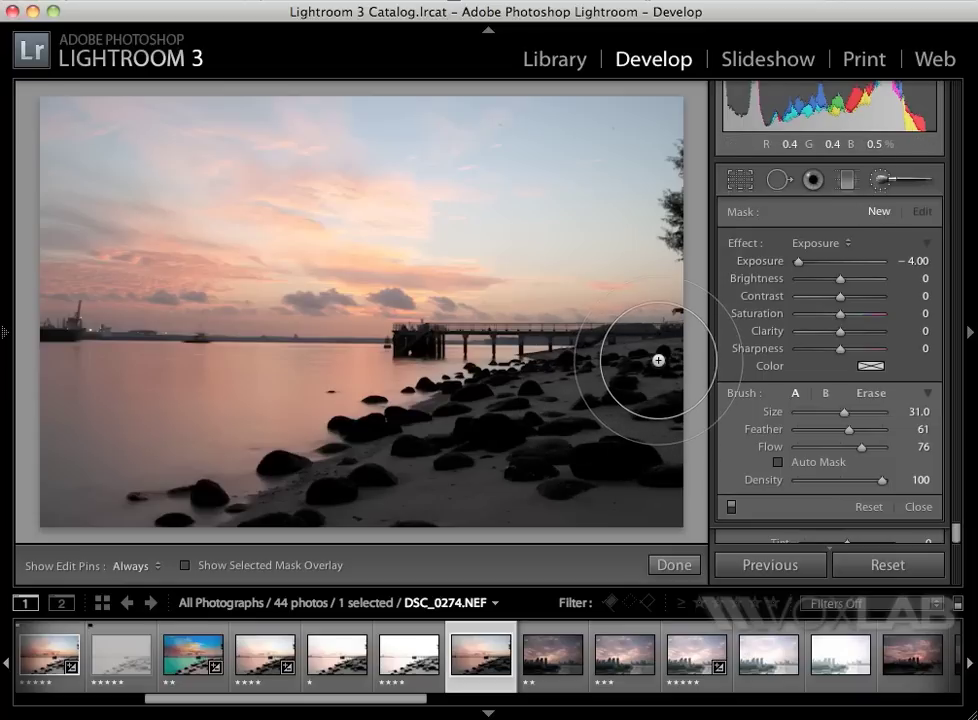
Step: Repaint the rocks and sand with Auto Mask off and set exposure to 2.40
{"action": "key", "text": "h"}
{"action": "mouse_move", "coordinate": [659, 364]}
{"action": "left_mouse_down"}
{"action": "mouse_move", "coordinate": [652, 502]}
{"action": "mouse_move", "coordinate": [353, 484]}
{"action": "mouse_move", "coordinate": [471, 420]}
{"action": "mouse_move", "coordinate": [568, 348]}
{"action": "mouse_move", "coordinate": [485, 417]}
{"action": "mouse_move", "coordinate": [278, 500]}
{"action": "left_mouse_up"}
{"action": "key", "text": "h"}
{"action": "mouse_move", "coordinate": [808, 268]}
{"action": "left_mouse_down"}
{"action": "mouse_move", "coordinate": [884, 262]}
{"action": "mouse_move", "coordinate": [841, 264]}
{"action": "mouse_move", "coordinate": [879, 264]}
{"action": "mouse_move", "coordinate": [855, 262]}
{"action": "mouse_move", "coordinate": [864, 262]}
{"action": "left_mouse_up"}
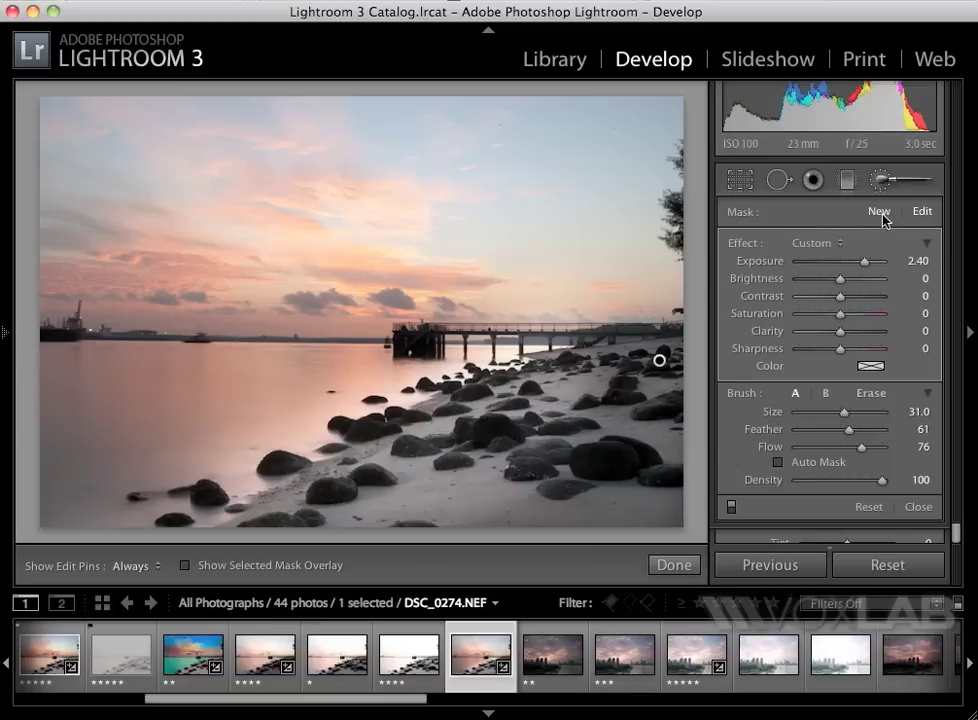
Step: Start a new brush mask over the sea and pier with exposure 0.33
{"action": "key", "text": "alt"}
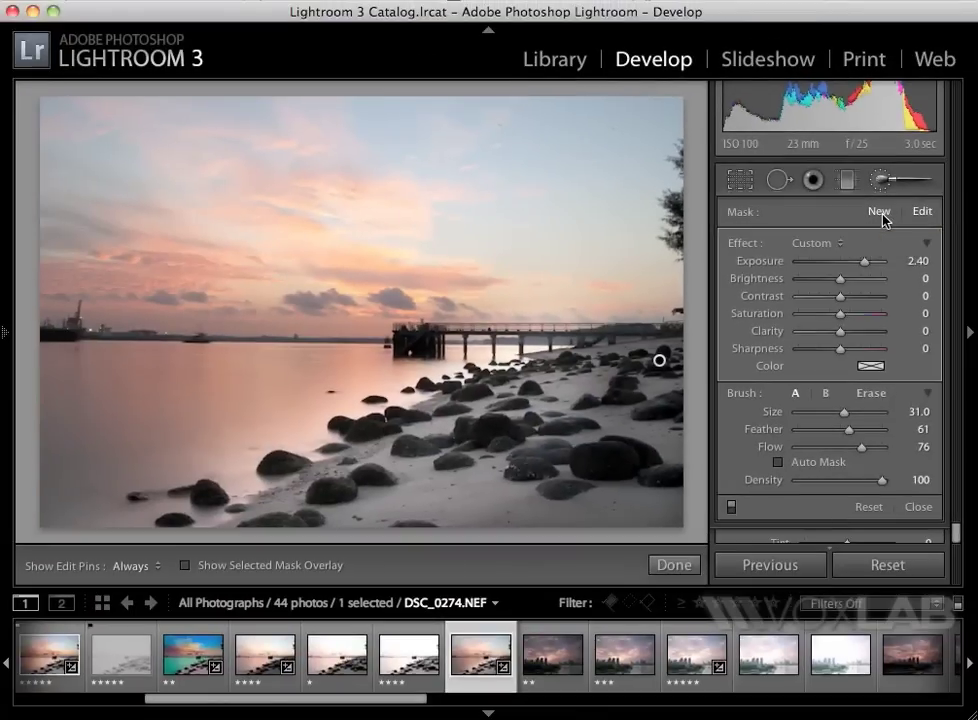
{"action": "left_click", "coordinate": [880, 212]}
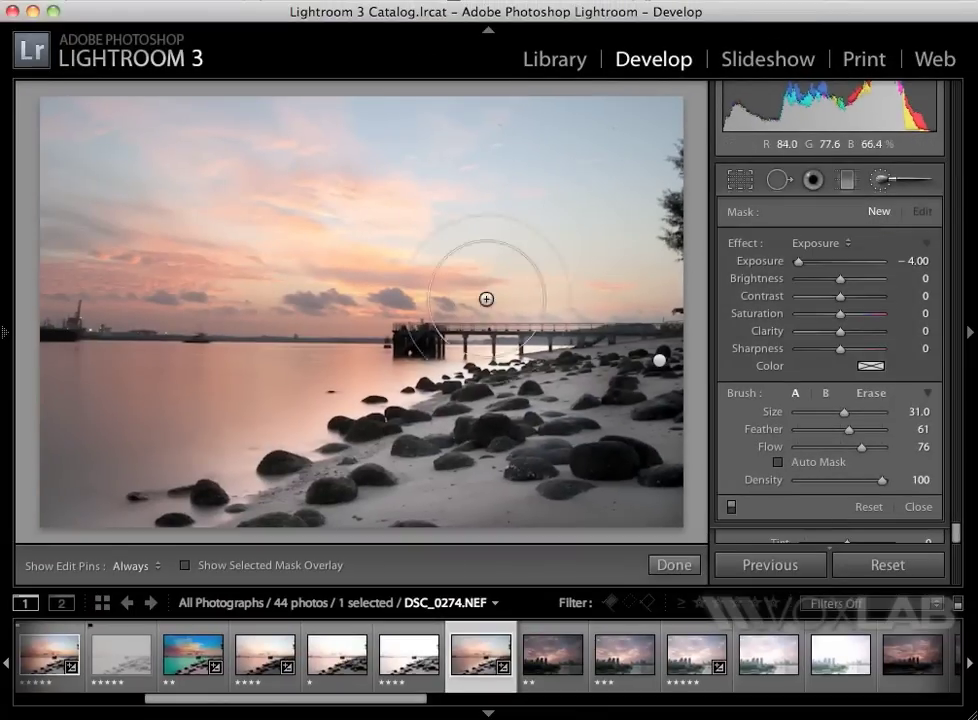
{"action": "key", "text": "h"}
{"action": "mouse_move", "coordinate": [48, 375]}
{"action": "left_mouse_down"}
{"action": "mouse_move", "coordinate": [452, 367]}
{"action": "mouse_move", "coordinate": [374, 382]}
{"action": "mouse_move", "coordinate": [86, 517]}
{"action": "mouse_move", "coordinate": [76, 505]}
{"action": "mouse_move", "coordinate": [74, 419]}
{"action": "mouse_move", "coordinate": [93, 471]}
{"action": "mouse_move", "coordinate": [355, 389]}
{"action": "mouse_move", "coordinate": [15, 390]}
{"action": "mouse_move", "coordinate": [431, 376]}
{"action": "mouse_move", "coordinate": [578, 349]}
{"action": "left_mouse_up"}
{"action": "key", "text": "h"}
{"action": "key", "text": "h"}
{"action": "key", "text": "h"}
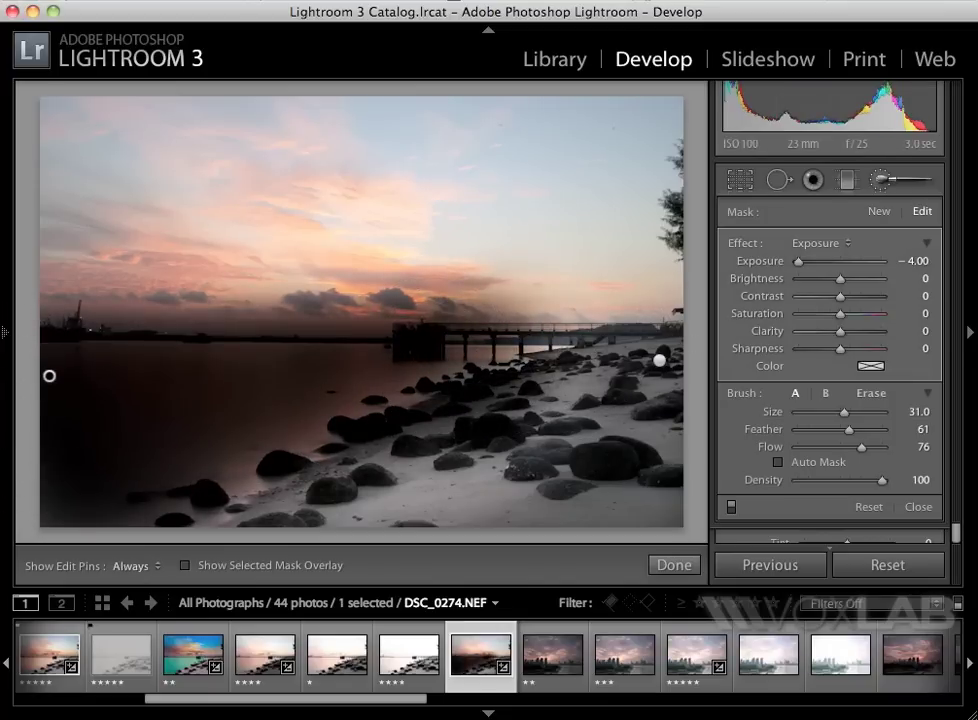
{"action": "left_click_drag", "start_coordinate": [800, 263], "coordinate": [845, 266]}
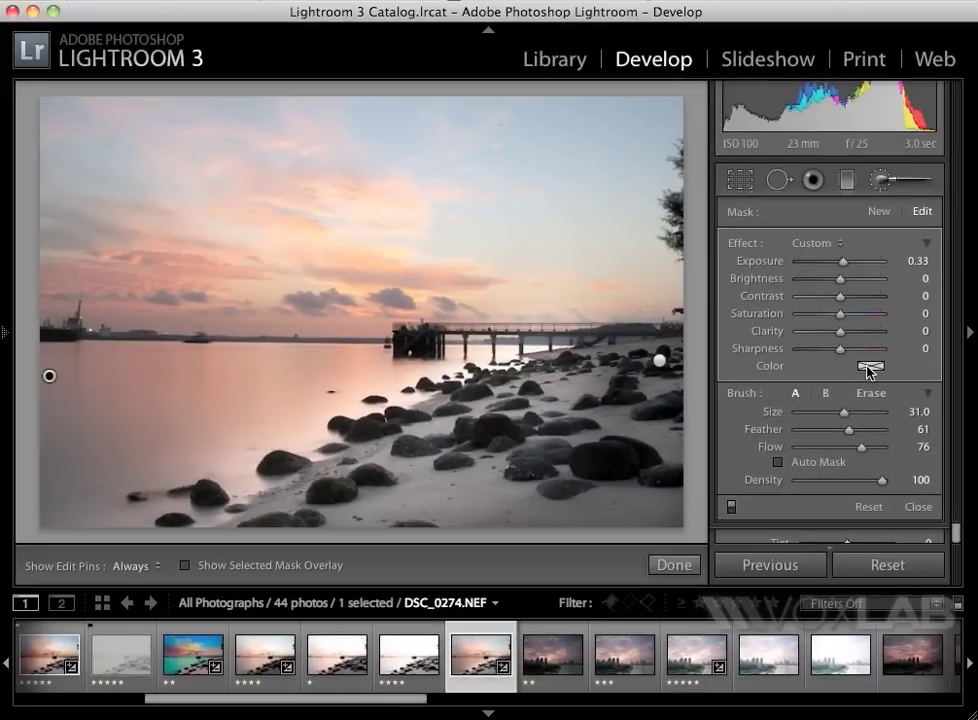
Step: Give the sea mask a blue tint colour
{"action": "left_click", "coordinate": [869, 366]}
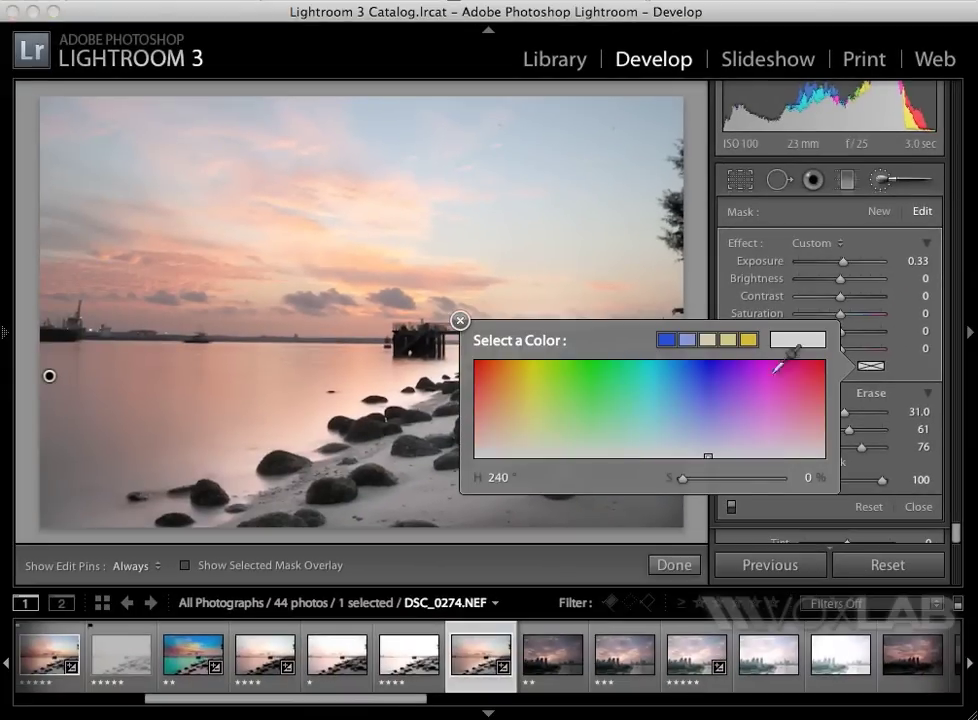
{"action": "left_click_drag", "start_coordinate": [642, 391], "coordinate": [581, 386]}
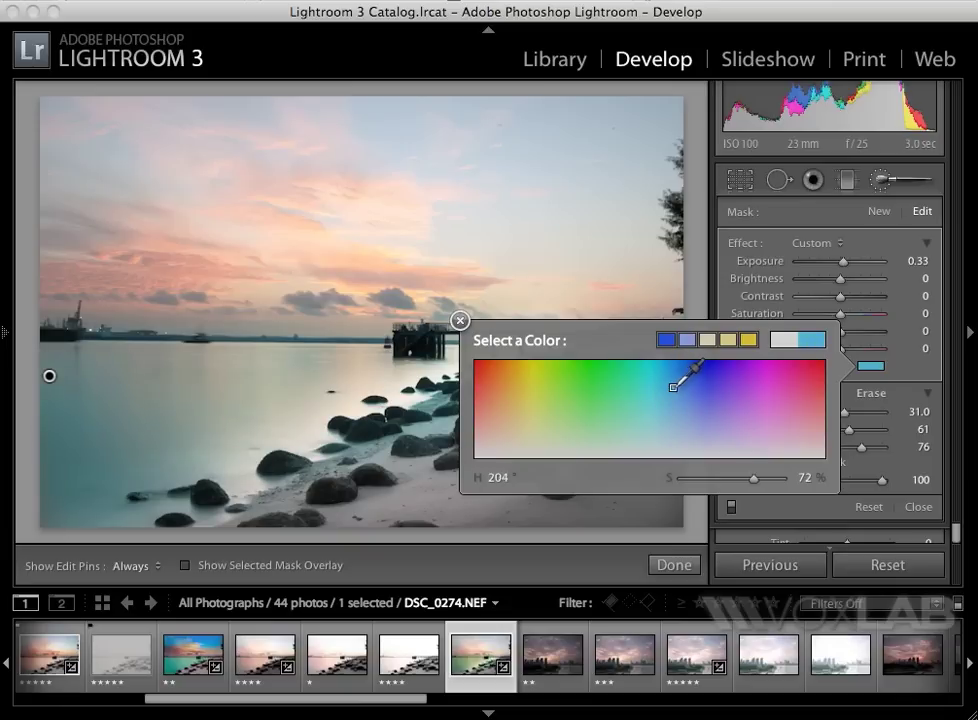
{"action": "left_click_drag", "start_coordinate": [676, 386], "coordinate": [677, 386]}
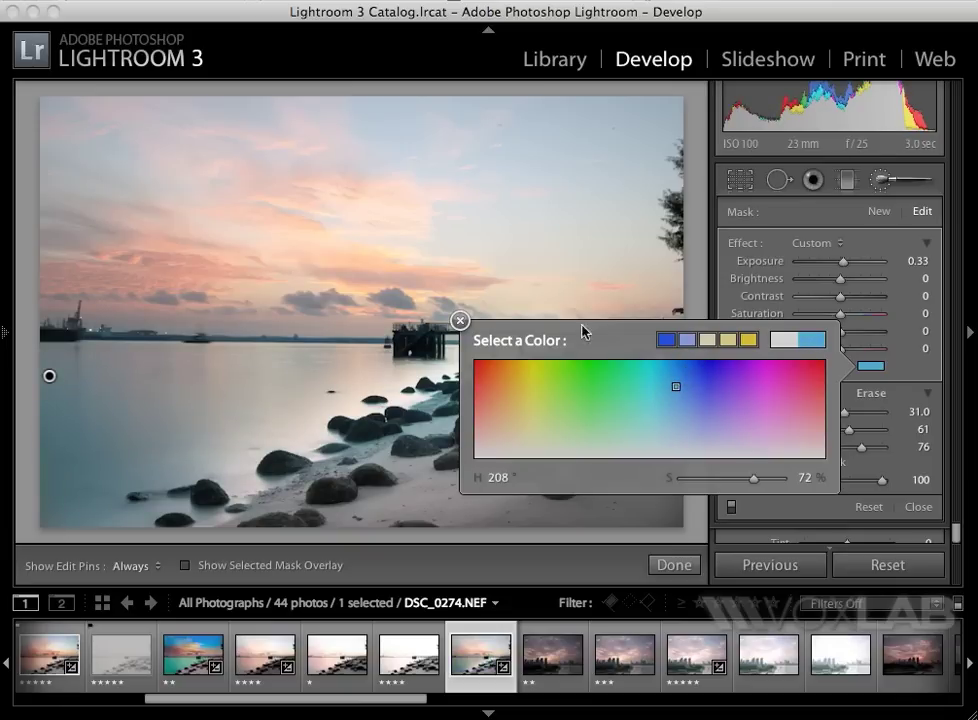
{"action": "left_click", "coordinate": [460, 321]}
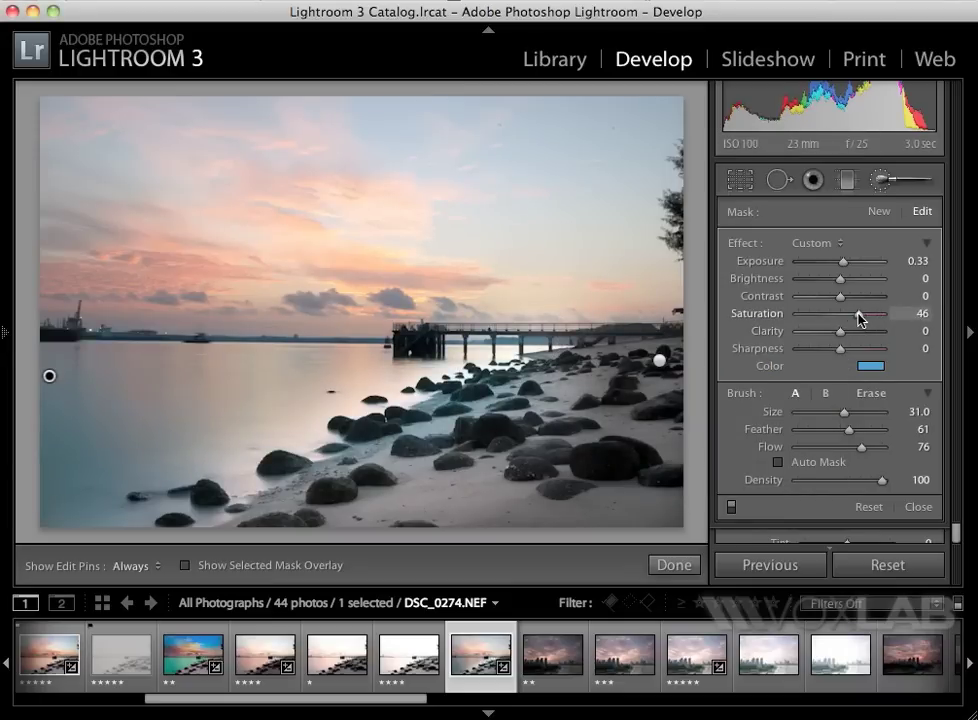
Step: Set the sea mask to exposure 0.89, saturation 25, clarity 81, sharpness 84, and compare on/off
{"action": "left_click_drag", "start_coordinate": [844, 261], "coordinate": [850, 261]}
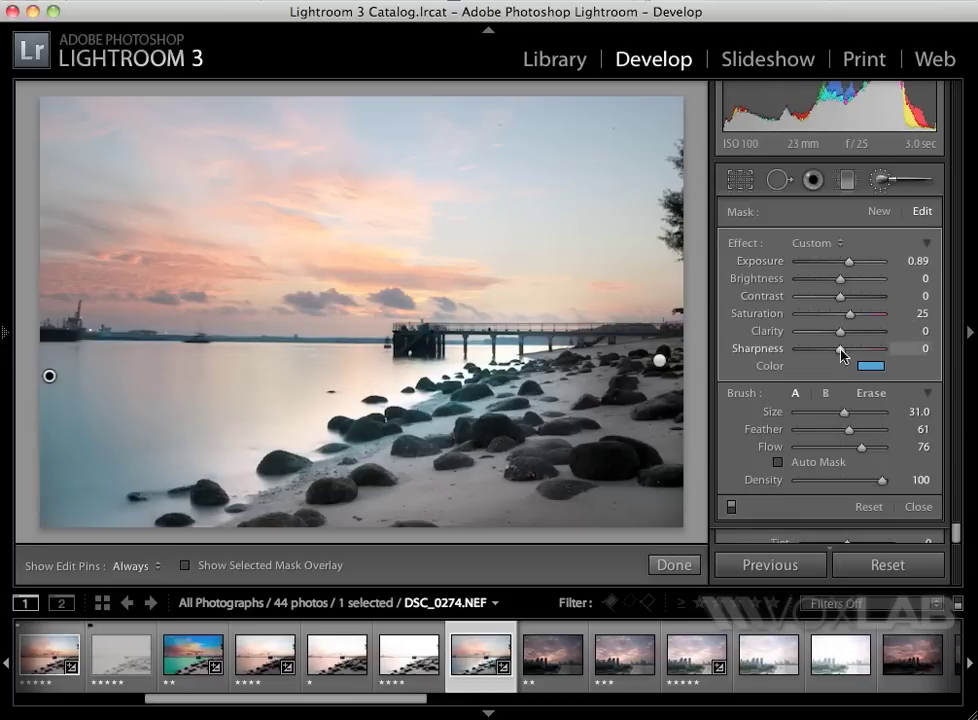
{"action": "left_click_drag", "start_coordinate": [840, 331], "coordinate": [877, 349]}
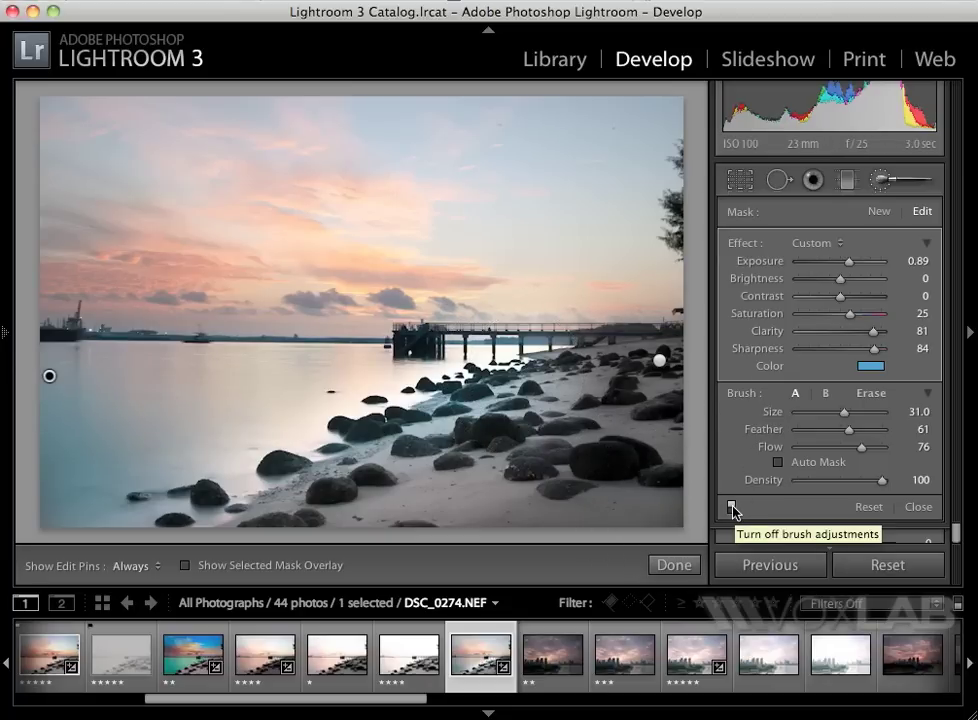
{"action": "left_click", "coordinate": [731, 508]}
{"action": "left_click", "coordinate": [731, 508]}
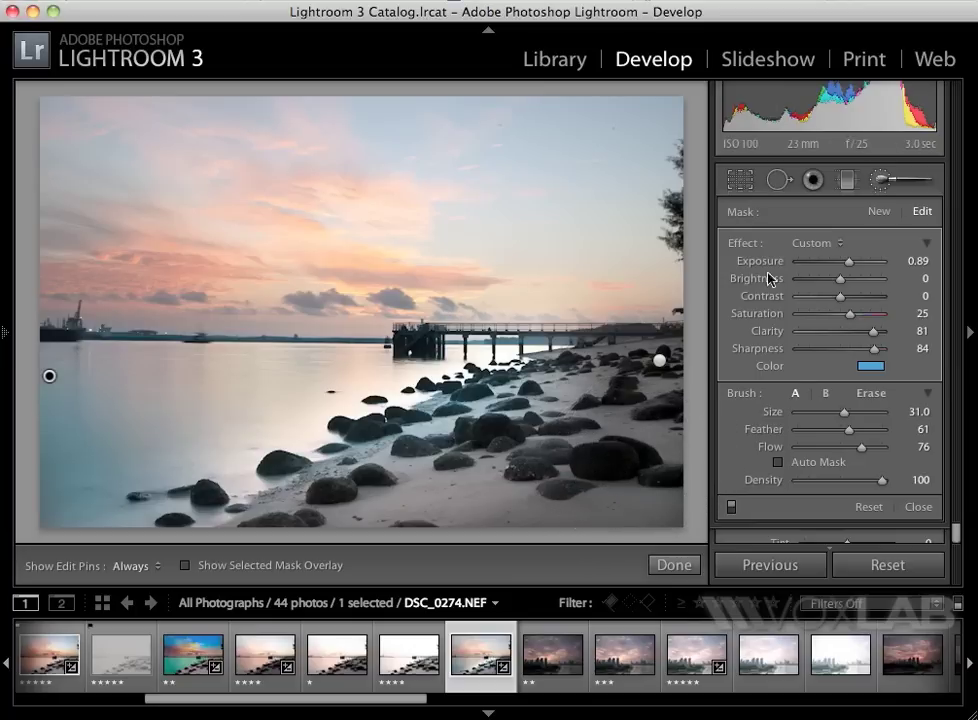
Step: Add a new mask over the lower-right rocks and sand at exposure 1.18
{"action": "left_click", "coordinate": [876, 213]}
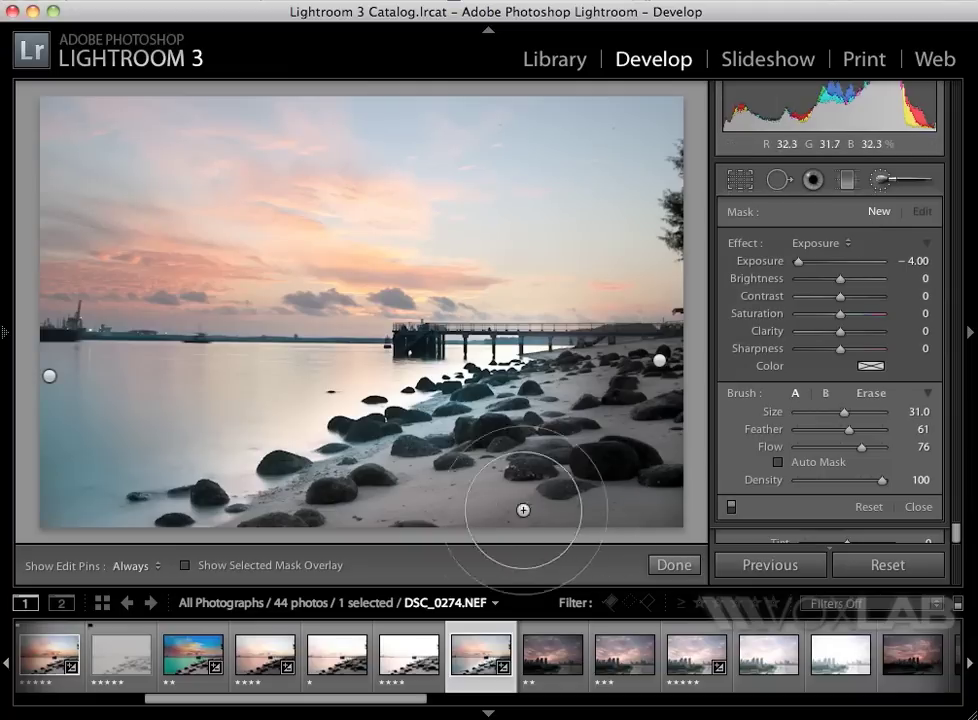
{"action": "key", "text": "h"}
{"action": "mouse_move", "coordinate": [472, 511]}
{"action": "left_mouse_down"}
{"action": "mouse_move", "coordinate": [616, 480]}
{"action": "mouse_move", "coordinate": [622, 424]}
{"action": "mouse_move", "coordinate": [502, 528]}
{"action": "mouse_move", "coordinate": [439, 528]}
{"action": "left_mouse_up"}
{"action": "key", "text": "h"}
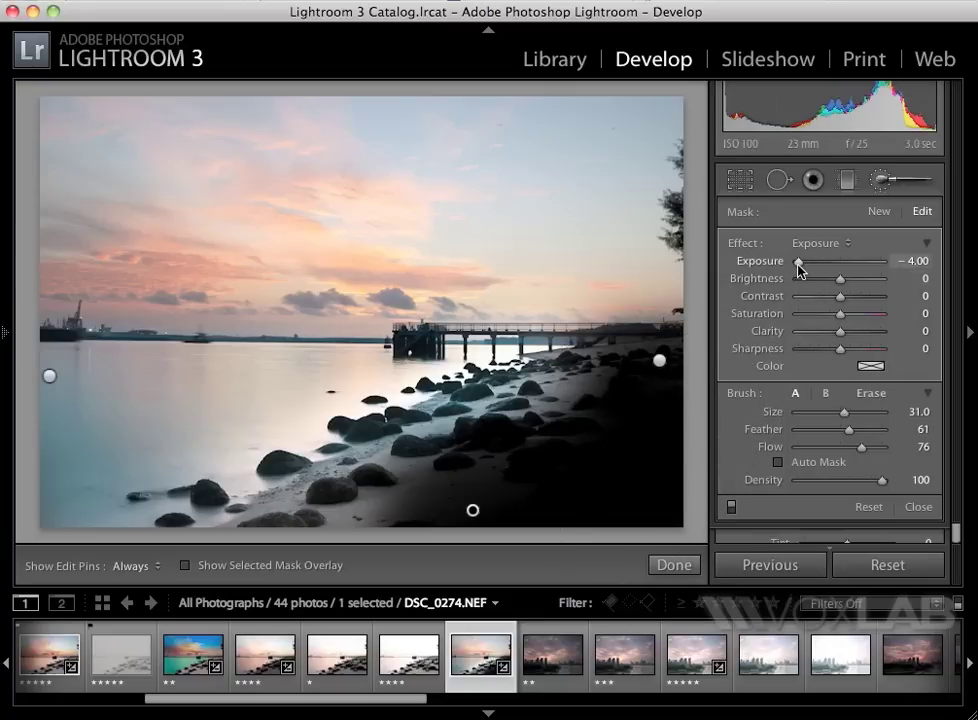
{"action": "left_click_drag", "start_coordinate": [799, 268], "coordinate": [853, 274]}
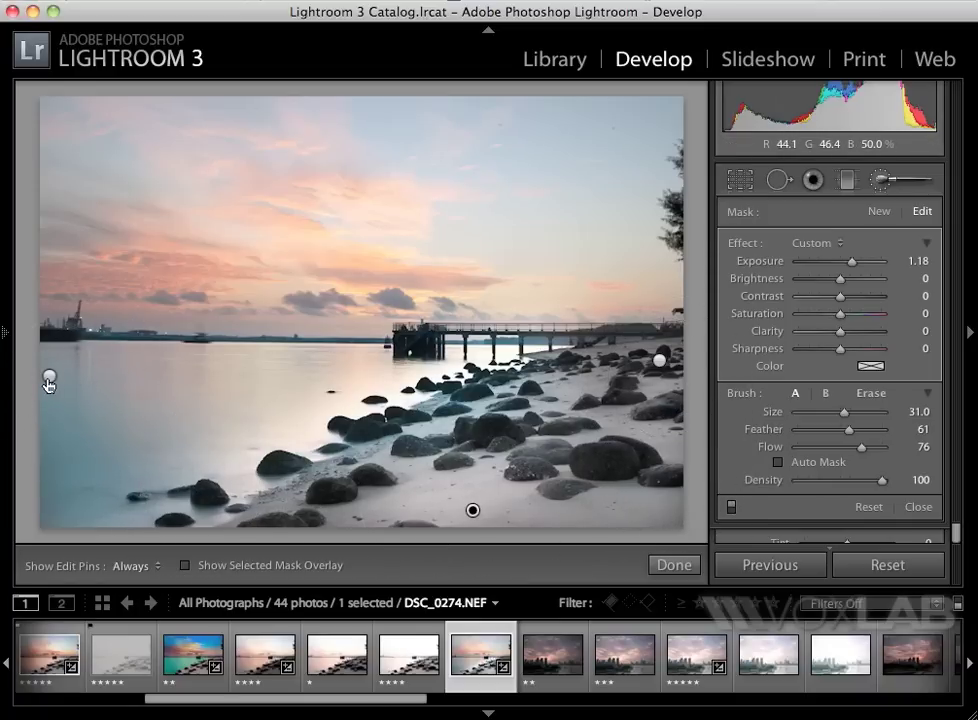
{"action": "mouse_move", "coordinate": [48, 381]}
{"action": "mouse_move", "coordinate": [473, 511]}
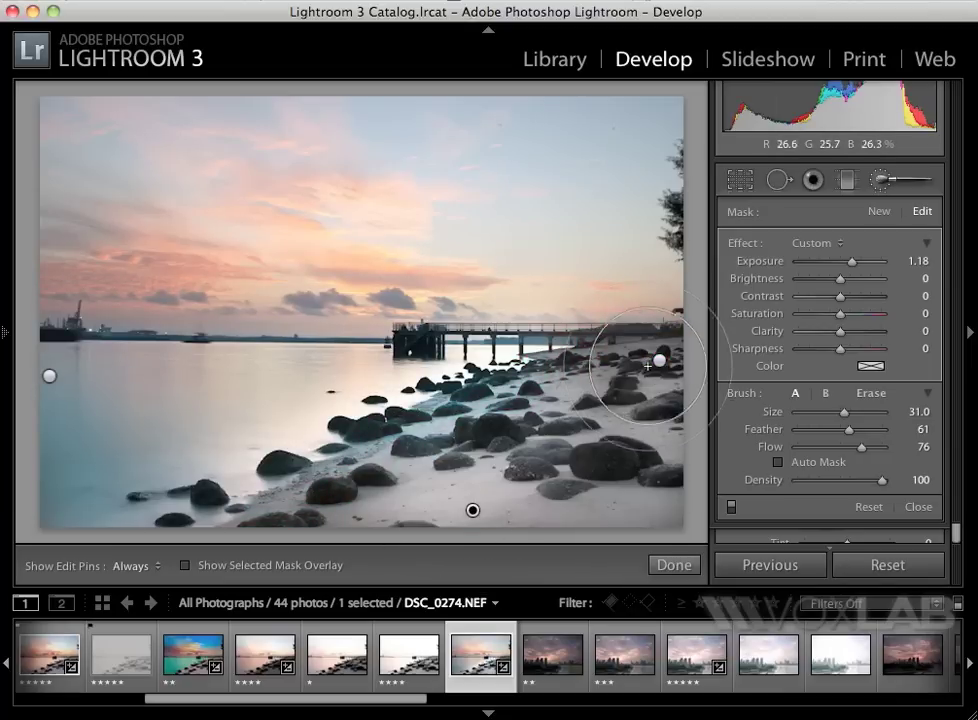
{"action": "mouse_move", "coordinate": [661, 368]}
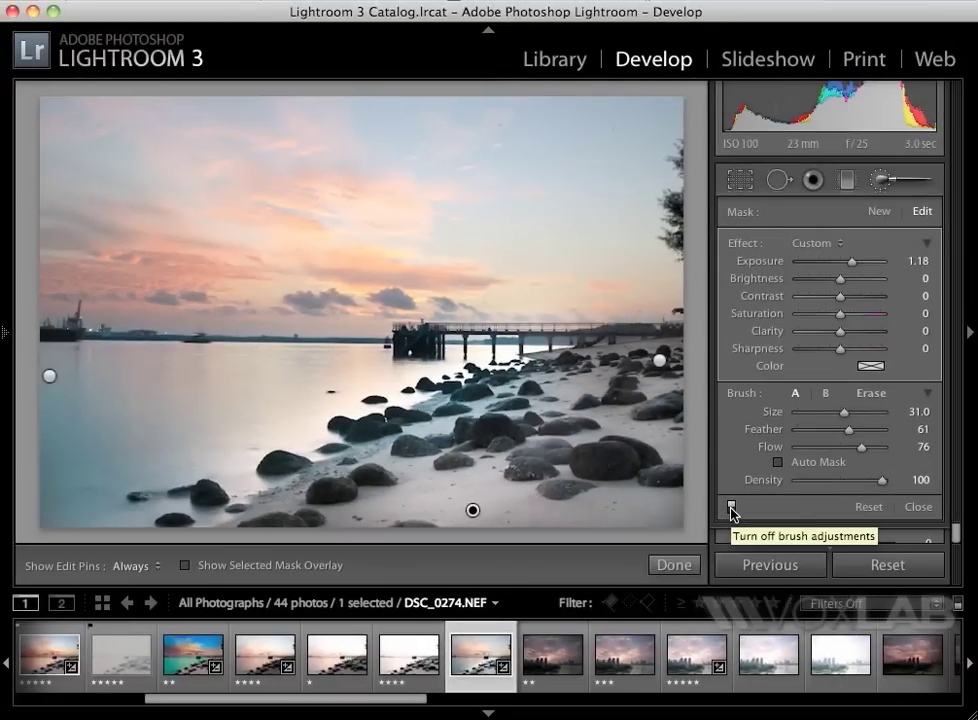
{"action": "left_click", "coordinate": [730, 498]}
{"action": "left_click", "coordinate": [731, 508]}
{"action": "left_click", "coordinate": [731, 508]}
{"action": "left_click", "coordinate": [731, 508]}
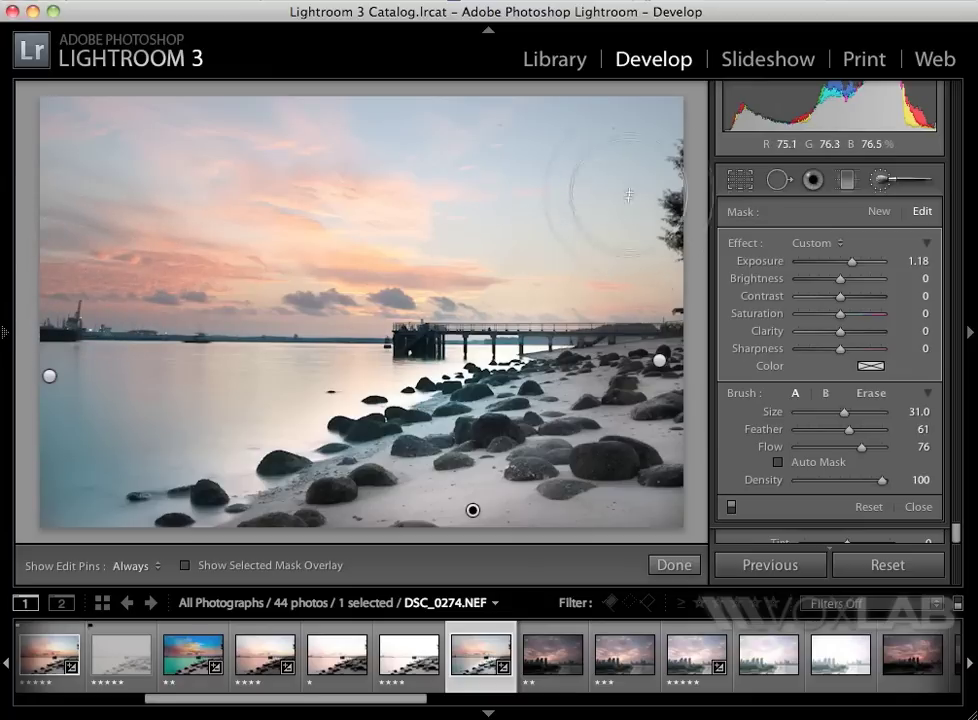
{"action": "key", "text": "alt"}
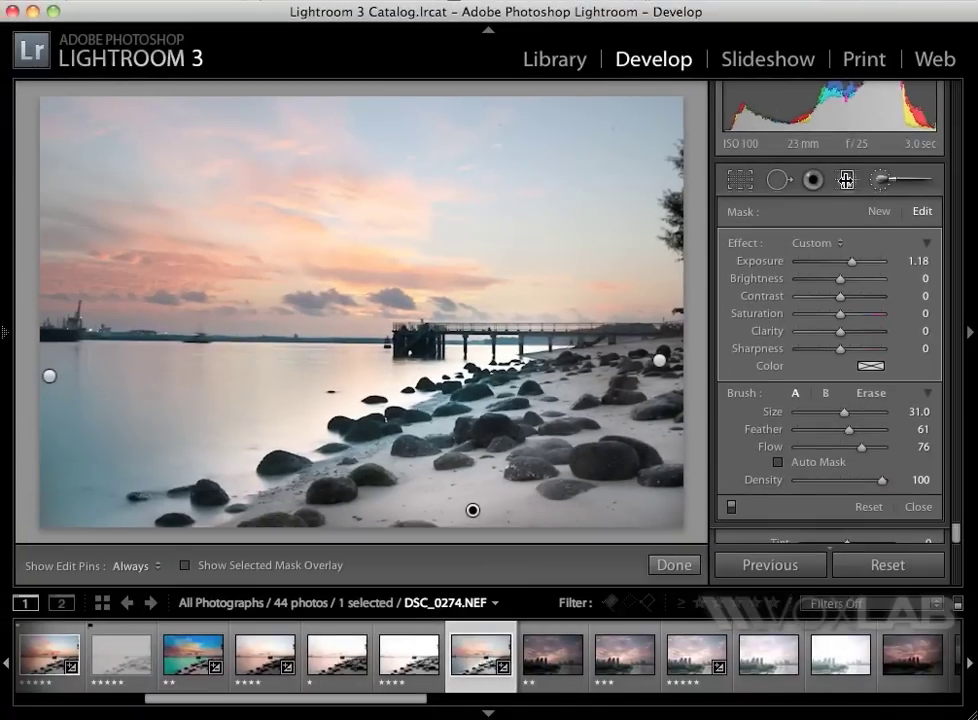
Step: Drag a graduated filter from the sky's top to the horizon at −1.46 exposure
{"action": "left_click", "coordinate": [845, 179]}
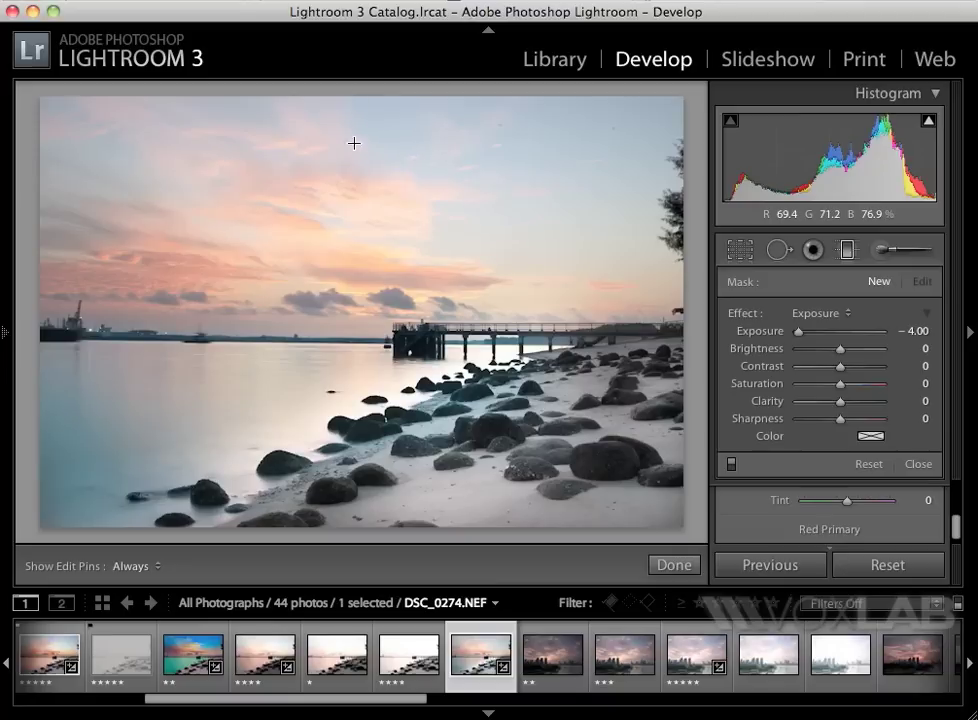
{"action": "left_click_drag", "start_coordinate": [352, 95], "coordinate": [346, 418]}
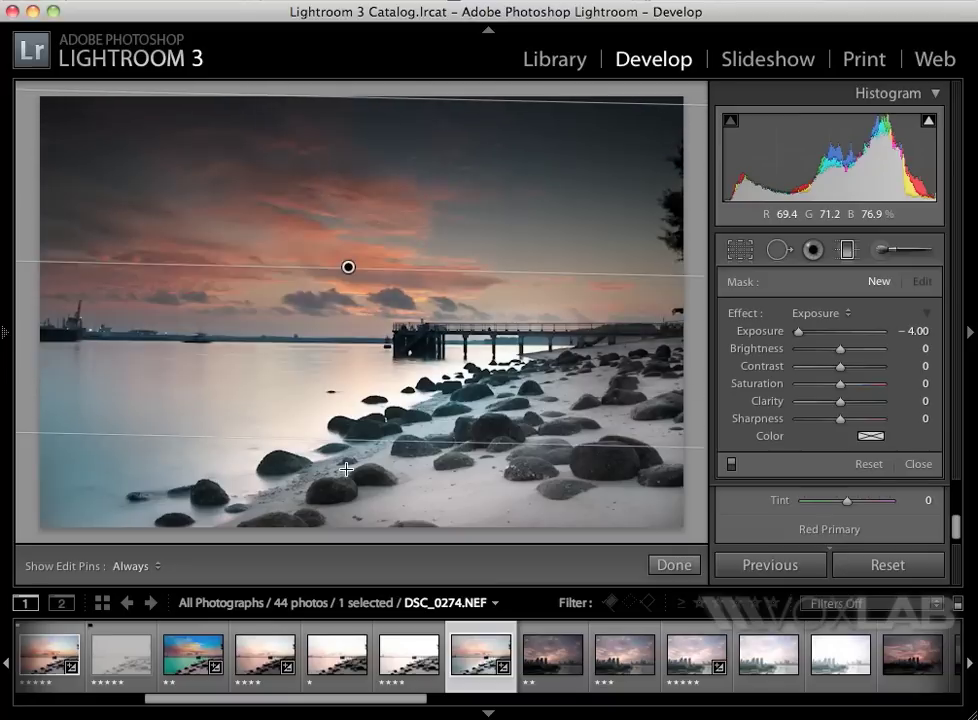
{"action": "left_click_drag", "start_coordinate": [346, 468], "coordinate": [351, 541]}
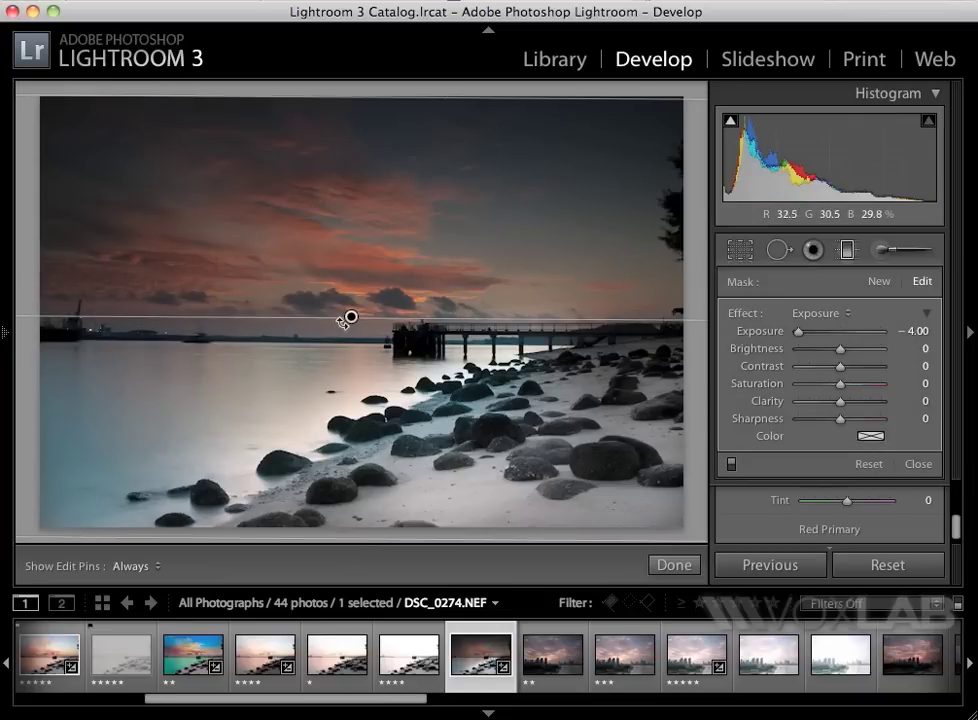
{"action": "left_click_drag", "start_coordinate": [838, 340], "coordinate": [826, 339]}
Step: Give the sky's graduated filter a red tint
{"action": "left_click", "coordinate": [871, 438]}
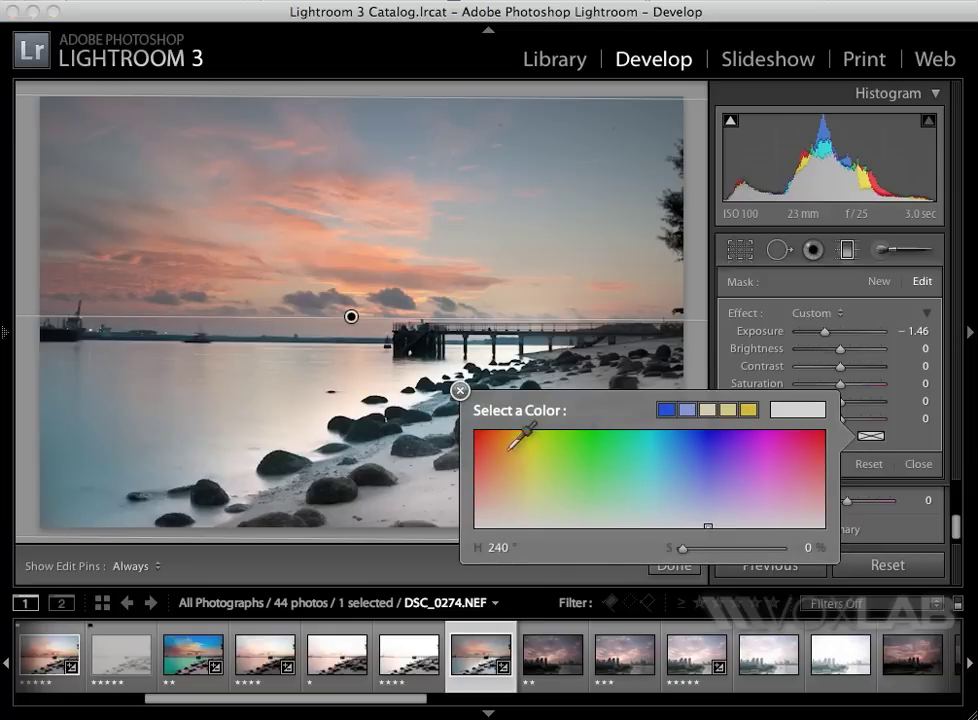
{"action": "left_click", "coordinate": [473, 453]}
{"action": "mouse_move", "coordinate": [473, 453]}
{"action": "left_mouse_down"}
{"action": "mouse_move", "coordinate": [509, 467]}
{"action": "mouse_move", "coordinate": [474, 461]}
{"action": "left_mouse_up"}
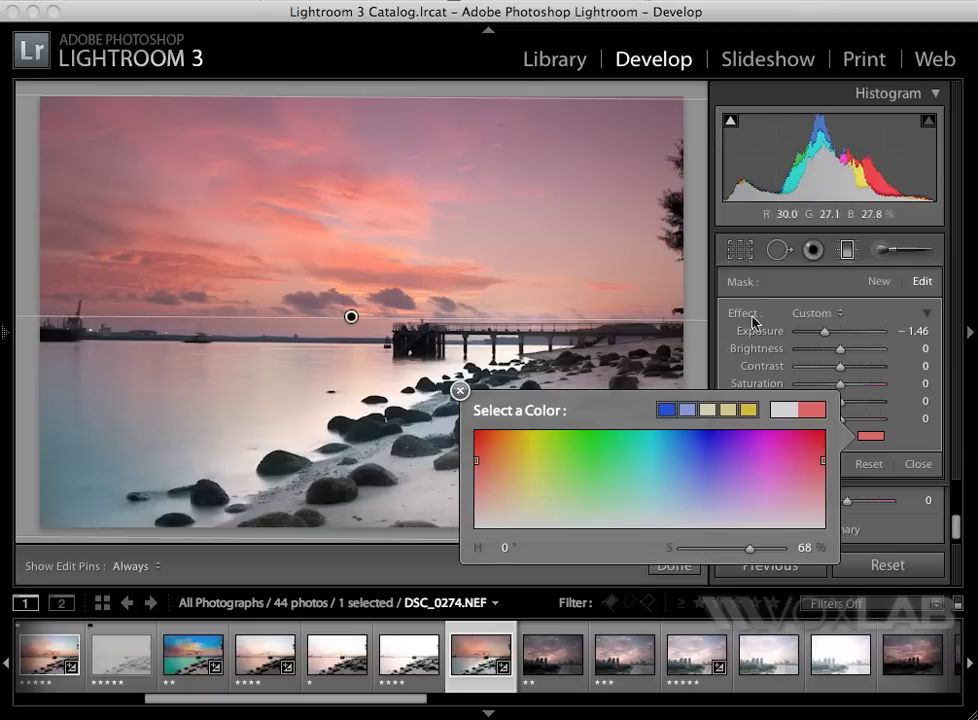
Step: Set the sky filter's Contrast and Clarity to 100, Sharpness to 58, then click Done
{"action": "left_click_drag", "start_coordinate": [840, 372], "coordinate": [881, 371]}
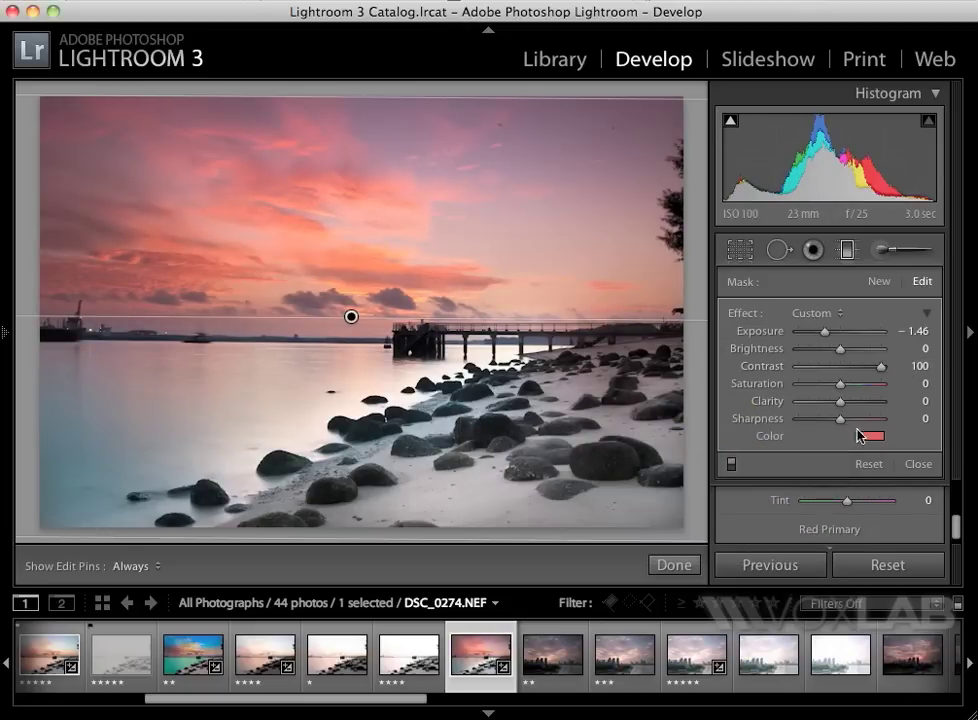
{"action": "left_click_drag", "start_coordinate": [841, 403], "coordinate": [869, 423]}
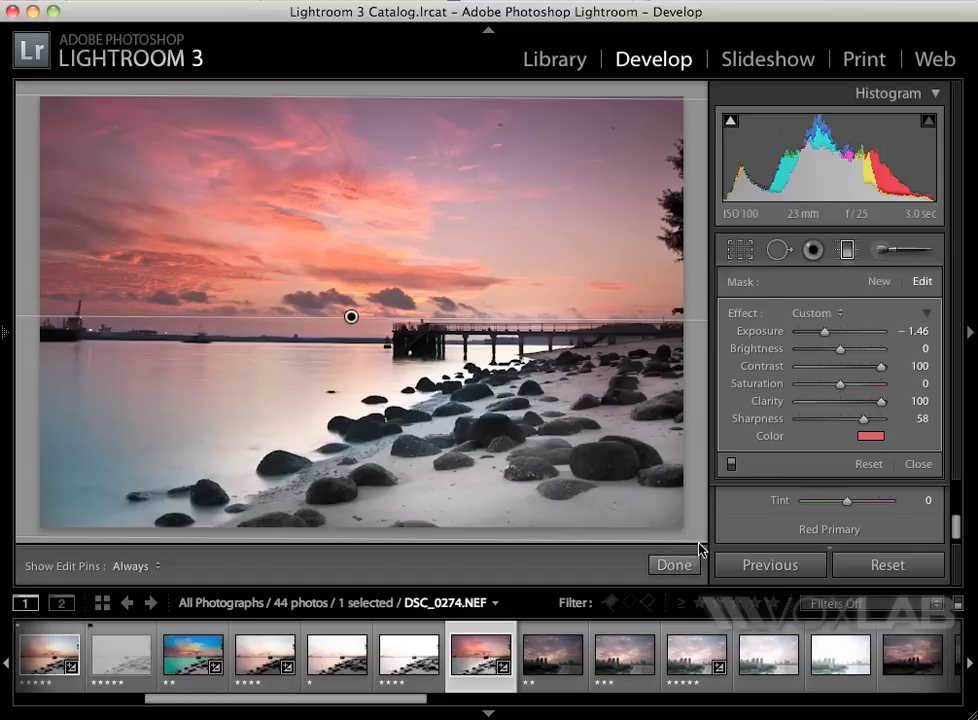
{"action": "left_click", "coordinate": [665, 566]}
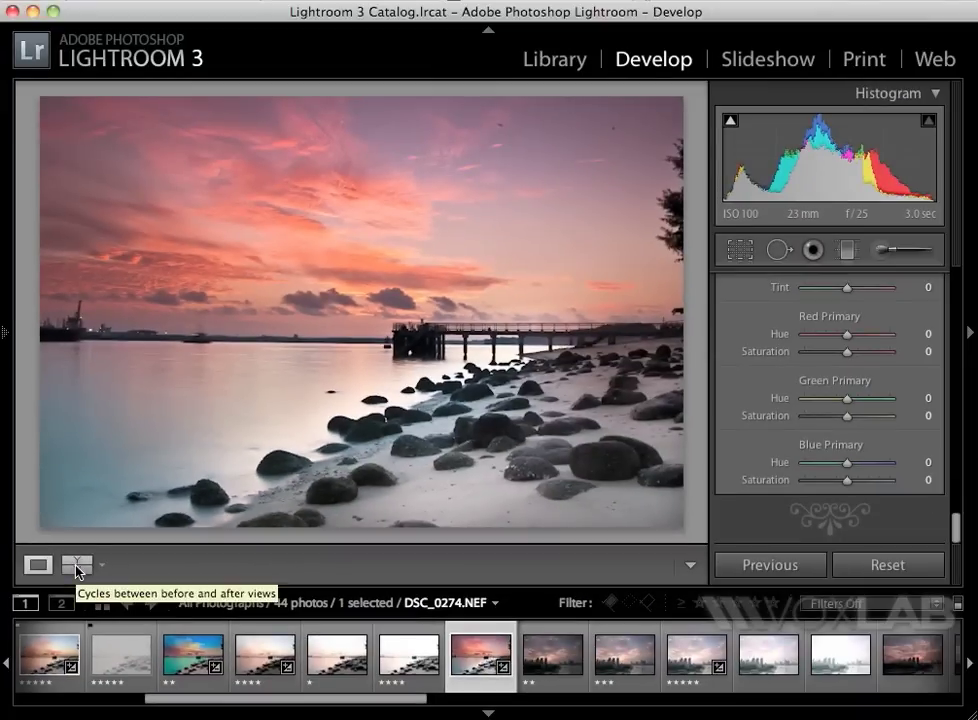
Step: Cycle through the Before/After layouts, ending on the side-by-side original-versus-edited view
{"action": "left_click", "coordinate": [77, 567]}
{"action": "left_click", "coordinate": [77, 567]}
{"action": "left_click", "coordinate": [77, 567]}
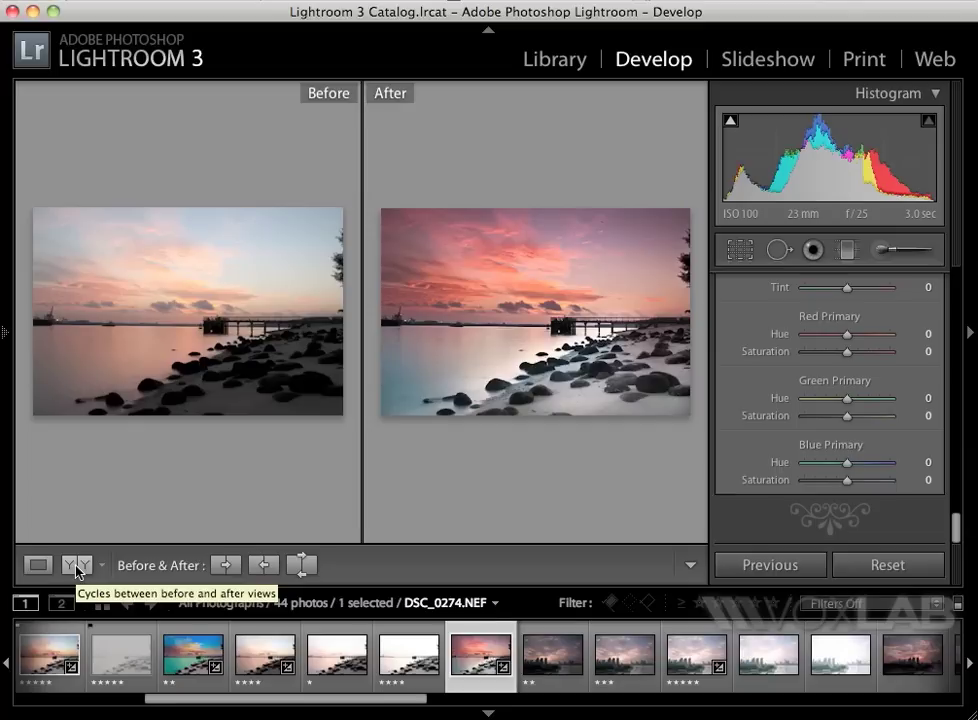
{"action": "left_click", "coordinate": [77, 567]}
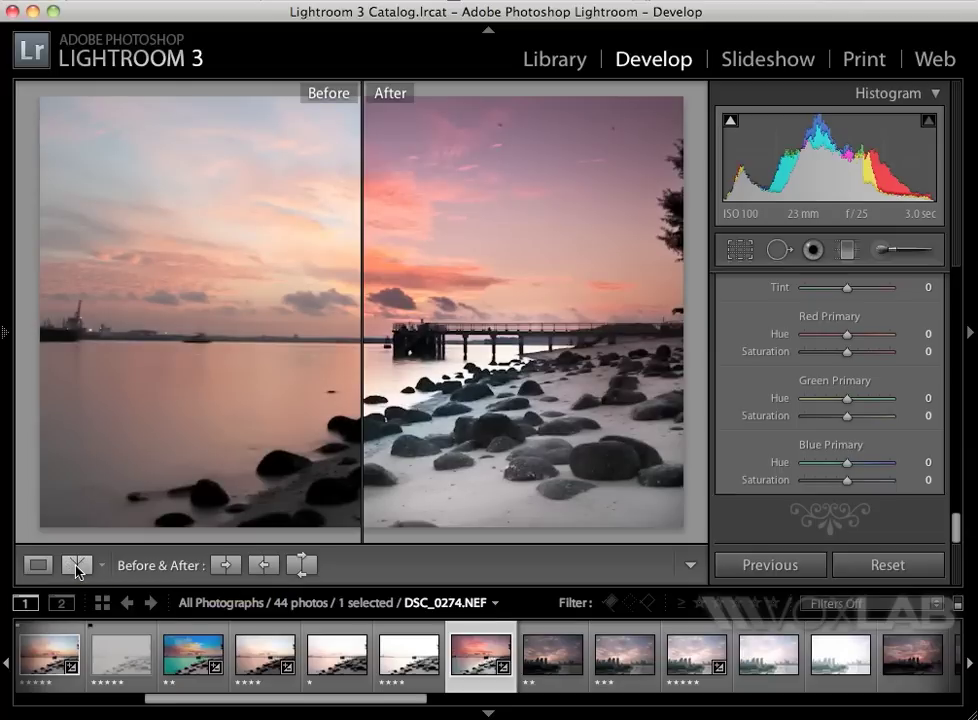
{"action": "left_click", "coordinate": [77, 567]}
{"action": "left_click", "coordinate": [77, 567]}
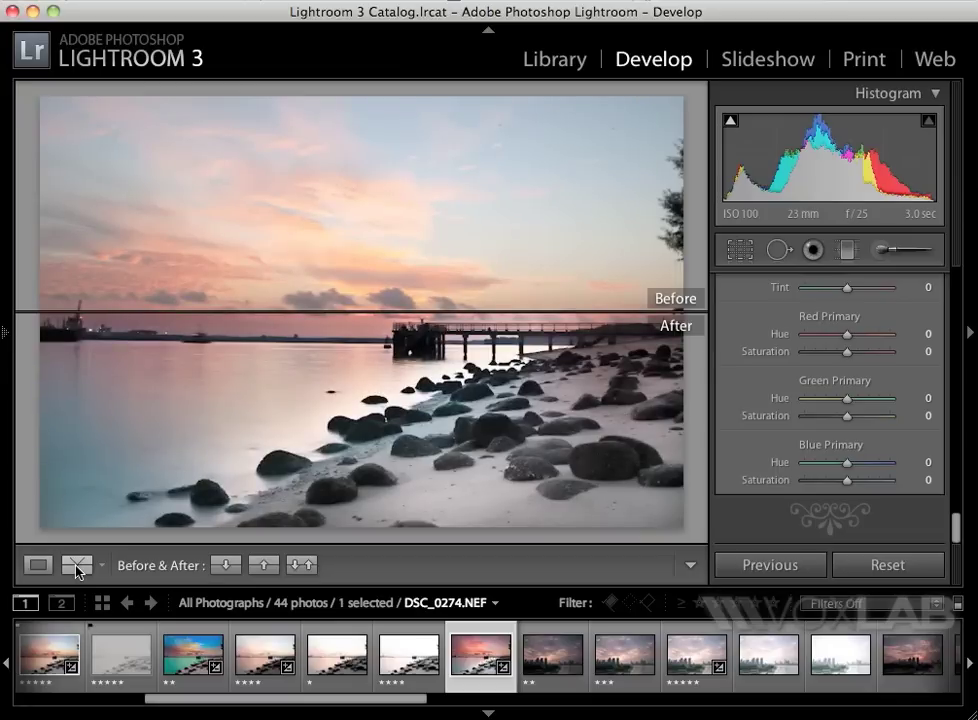
{"action": "left_click", "coordinate": [77, 567]}
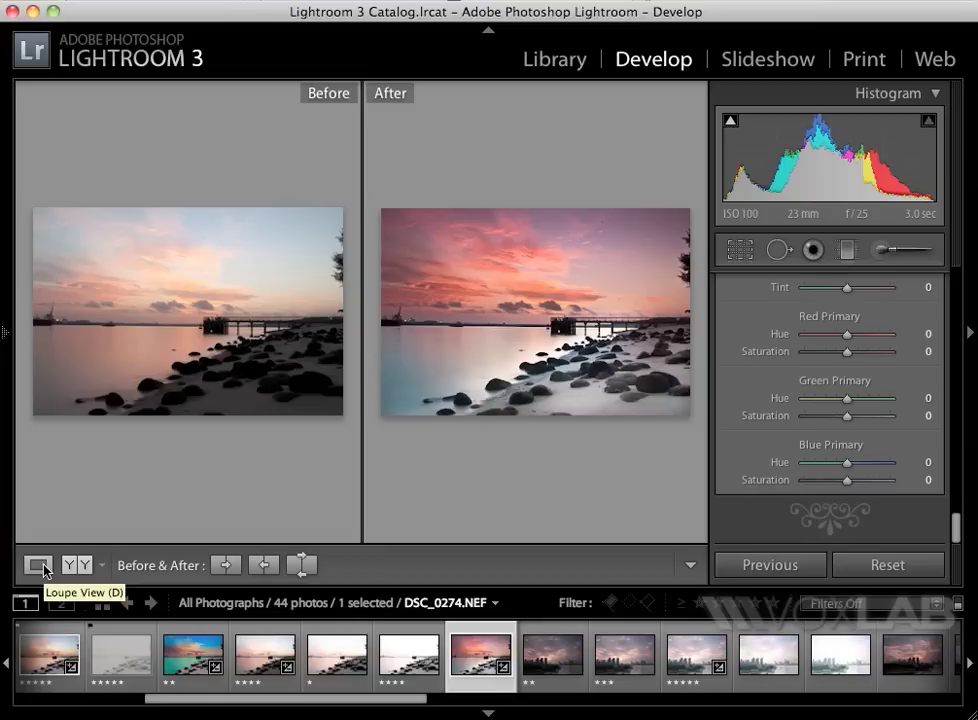
{"action": "key", "text": "alt"}
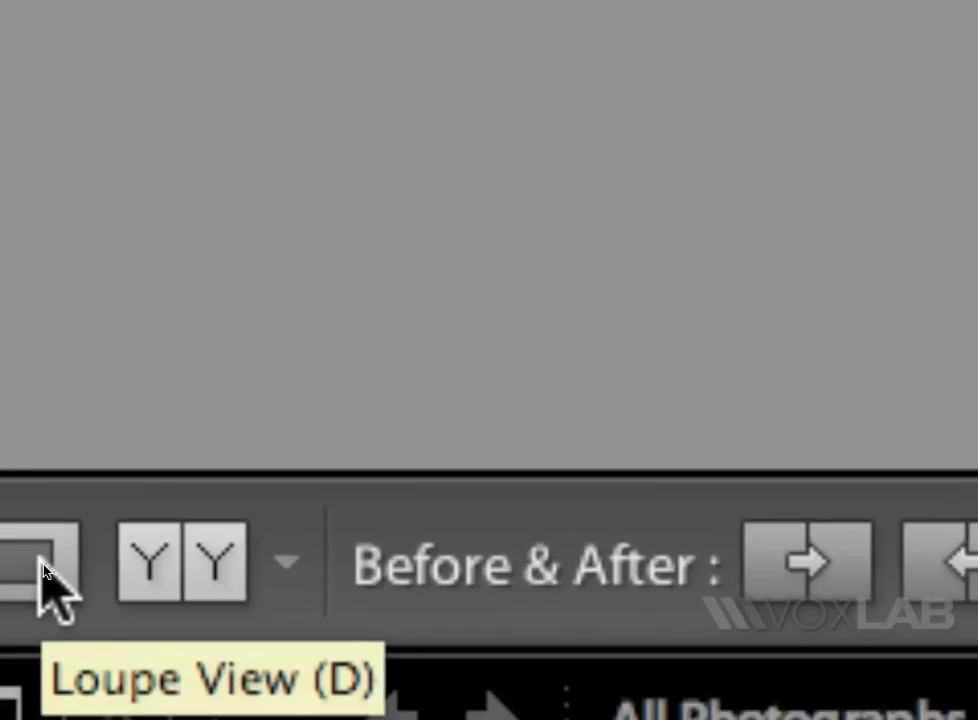